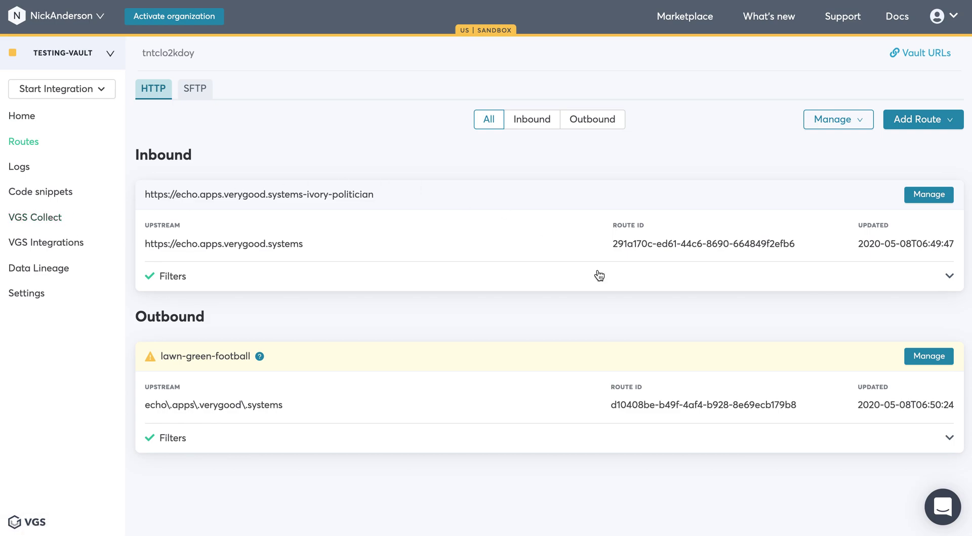
# Open the inbound route and review its $.card_number redact filter
pyautogui.click(933, 196)
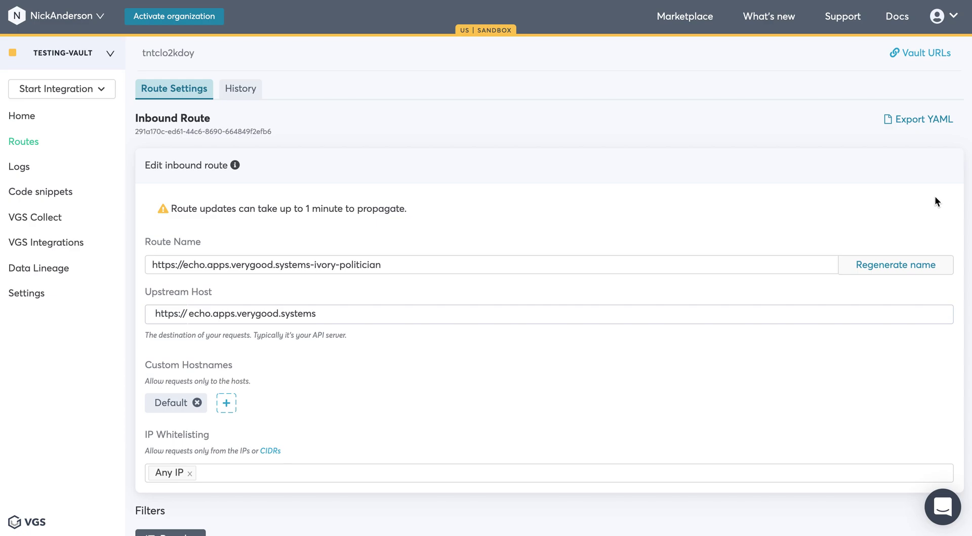
pyautogui.scroll(-7, 865, 487)
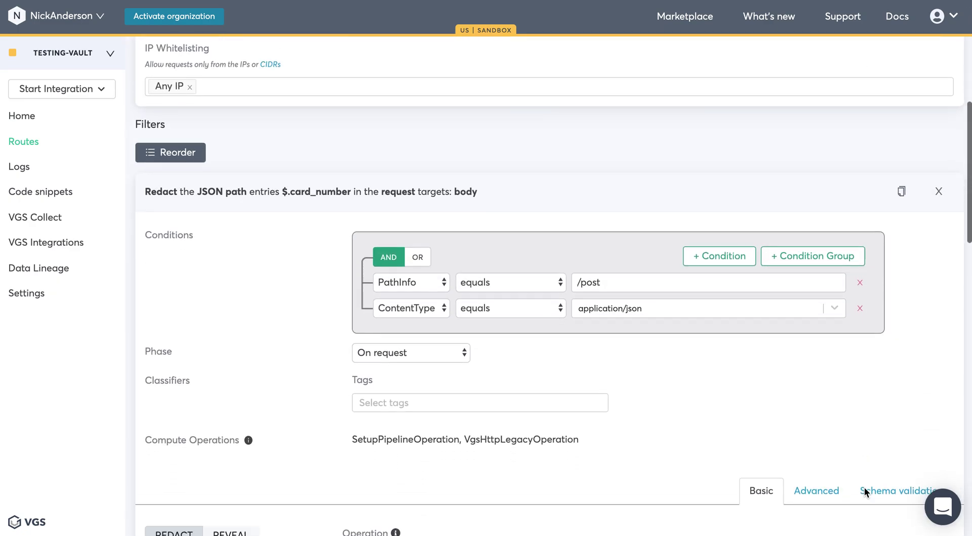
pyautogui.scroll(-5, 865, 488)
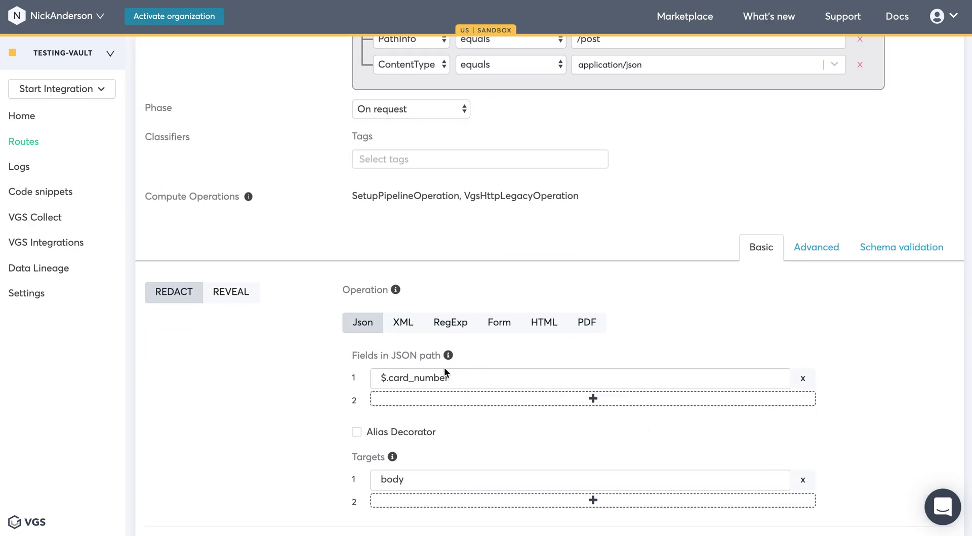
pyautogui.doubleClick(427, 377)
pyautogui.scroll(-5, 667, 424)
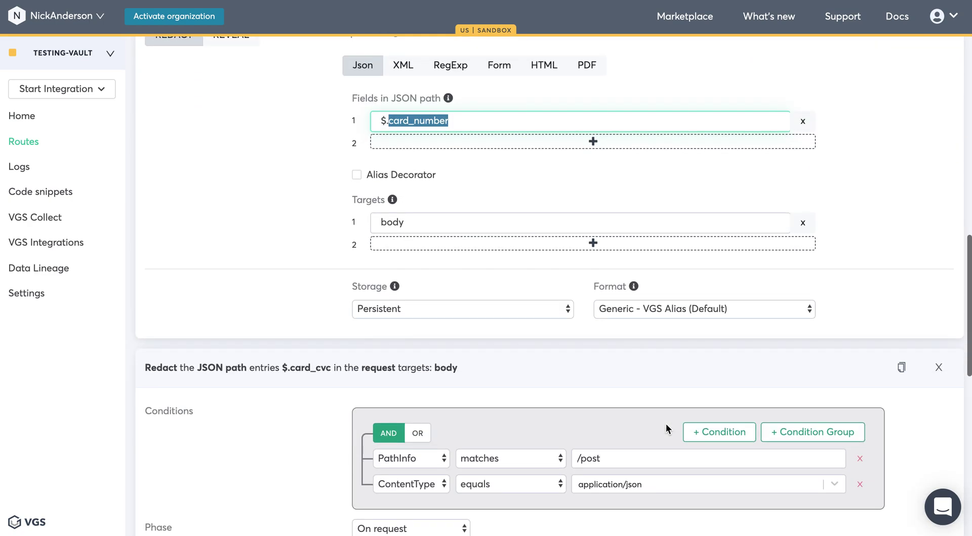
pyautogui.scroll(-8, 667, 428)
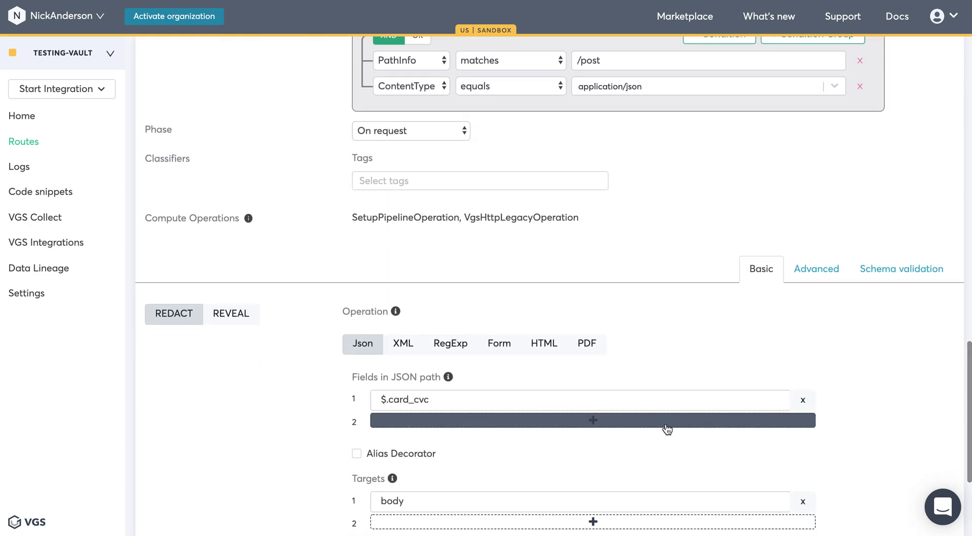
pyautogui.scroll(-2, 667, 429)
# Set the $.card_cvc filter's storage to Volatile and go back to the routes list
pyautogui.doubleClick(422, 304)
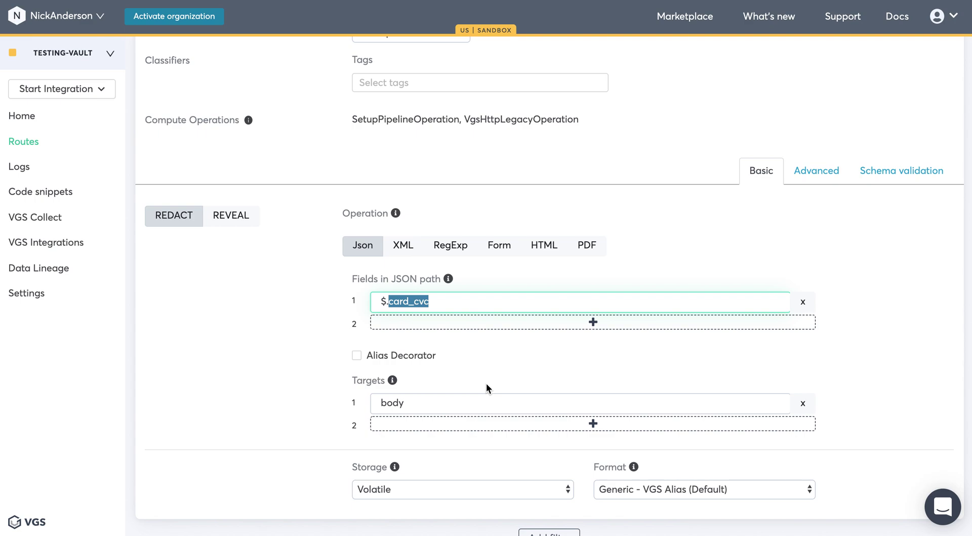
pyautogui.click(541, 478)
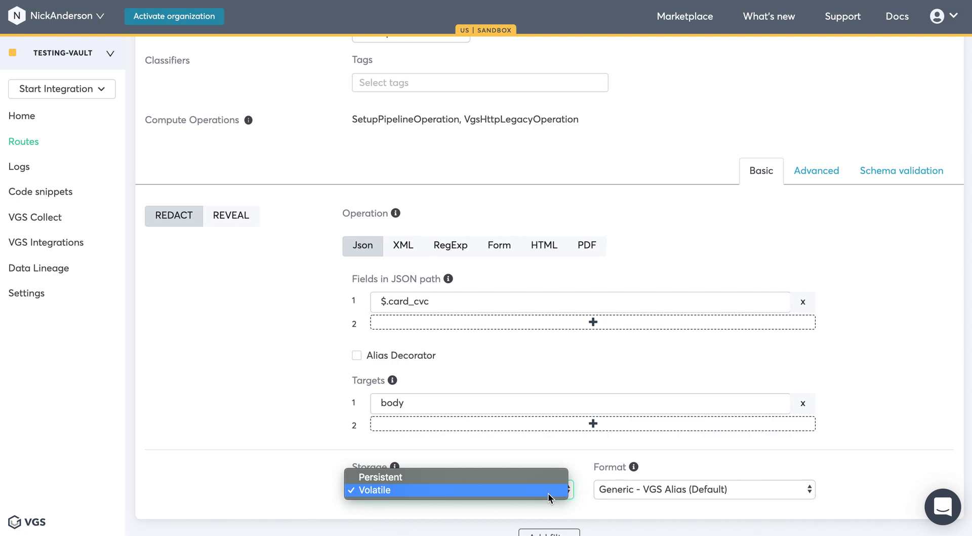
pyautogui.click(841, 457)
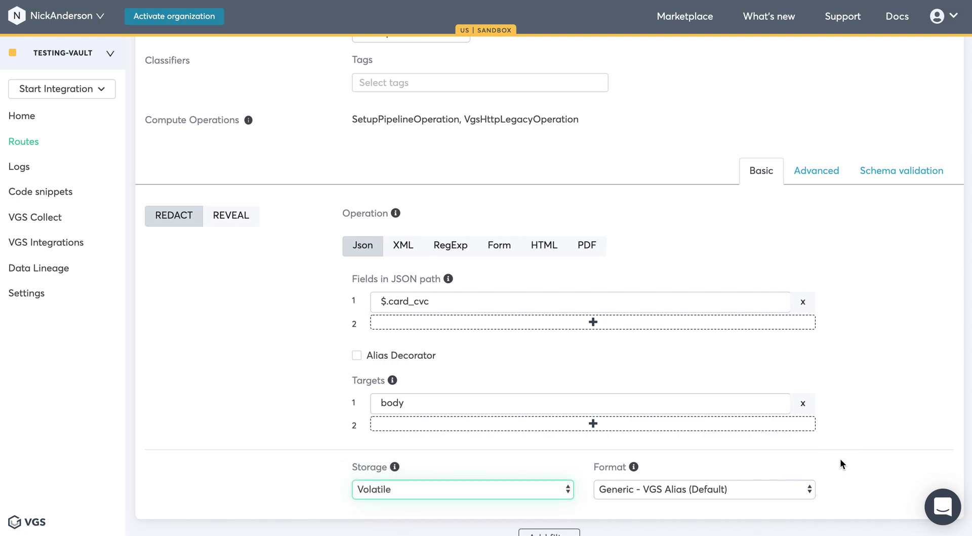
pyautogui.click(30, 141)
# Open the outbound route and check the $.number and $.cvc reveal filters keep Volatile storage
pyautogui.click(925, 354)
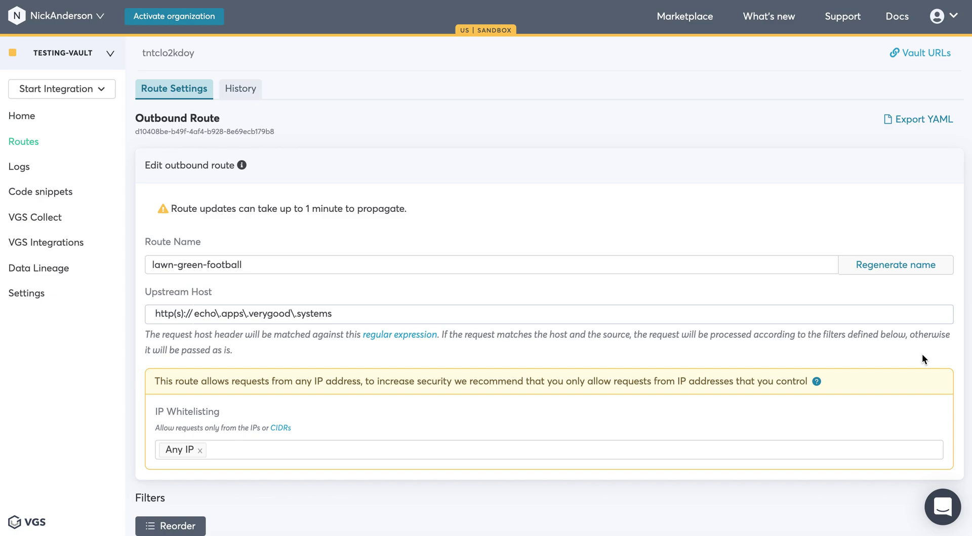
pyautogui.scroll(-10, 920, 381)
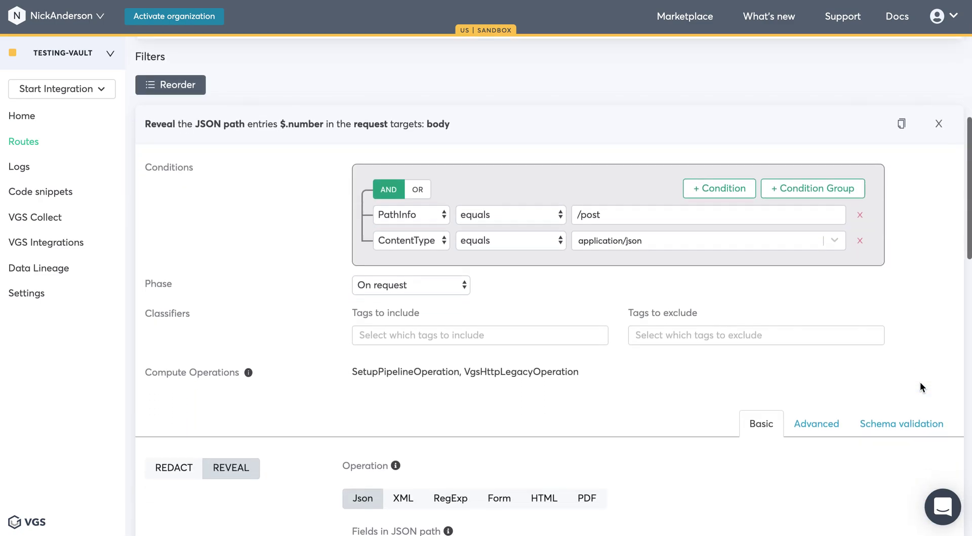
pyautogui.doubleClick(406, 401)
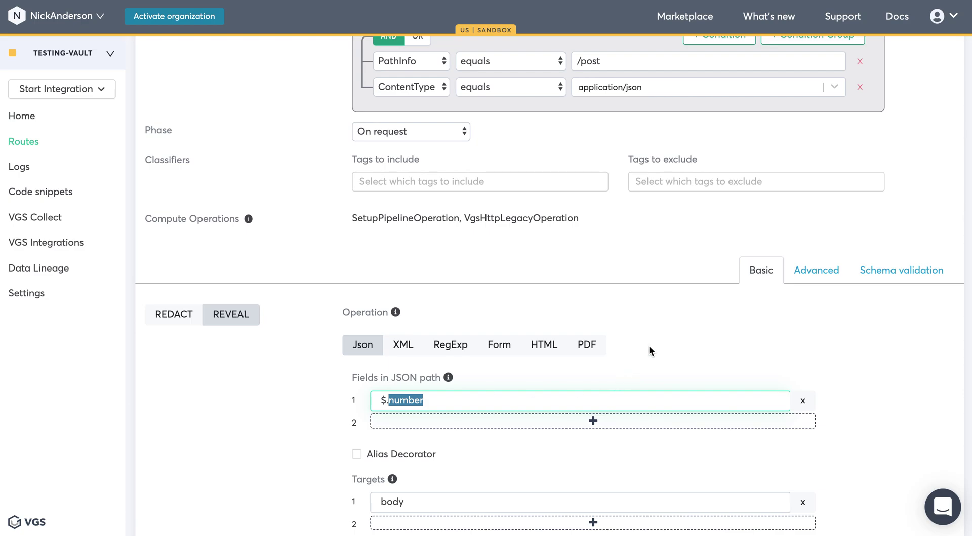
pyautogui.scroll(-5, 650, 349)
pyautogui.scroll(-8, 649, 350)
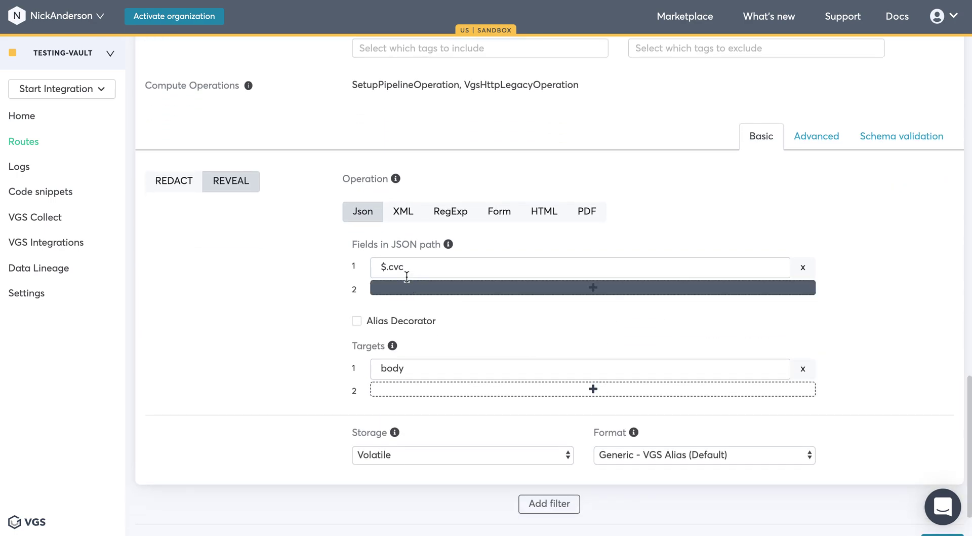
pyautogui.doubleClick(397, 267)
pyautogui.click(537, 453)
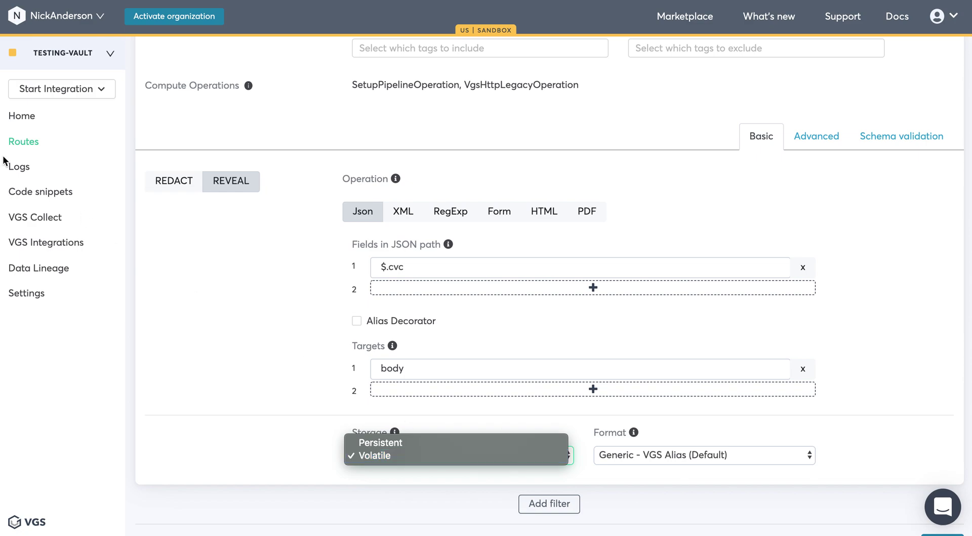
pyautogui.click(28, 142)
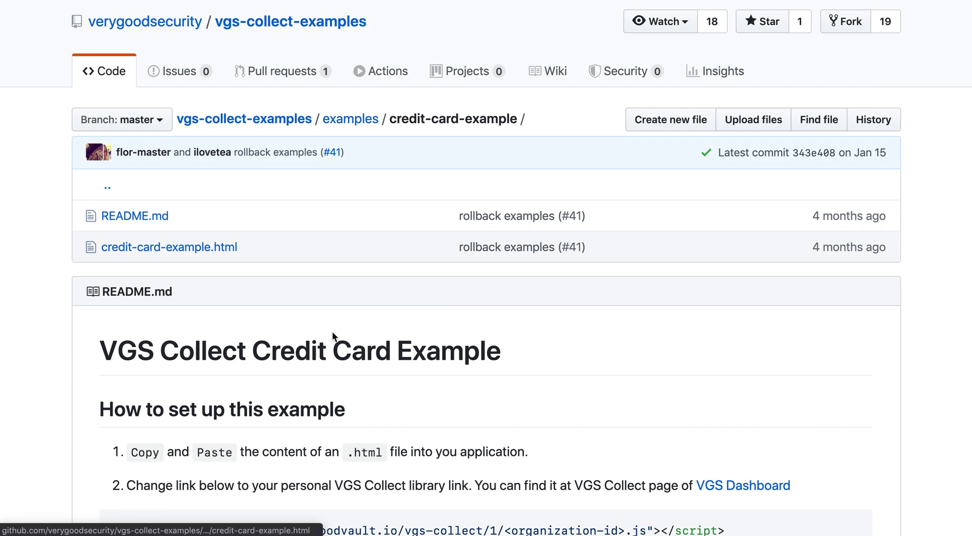
# Scroll down the credit-card-example README toward credit-card-example.html
pyautogui.scroll(-5, 333, 332)
pyautogui.scroll(-1, 333, 331)
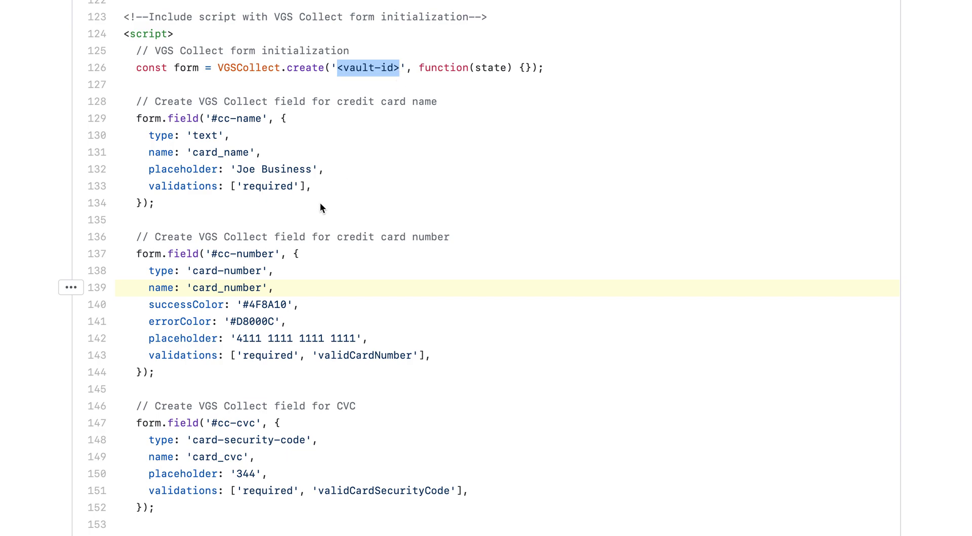
# Highlight the card_number and card_cvc field names and the '/post' submit path in the source
pyautogui.scroll(-3, 293, 315)
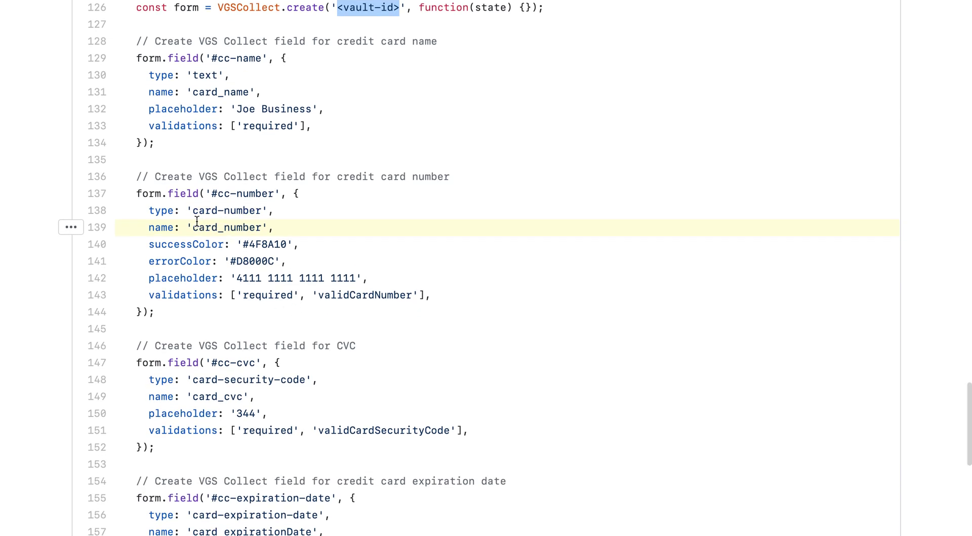
pyautogui.moveTo(194, 226); pyautogui.dragTo(261, 226)
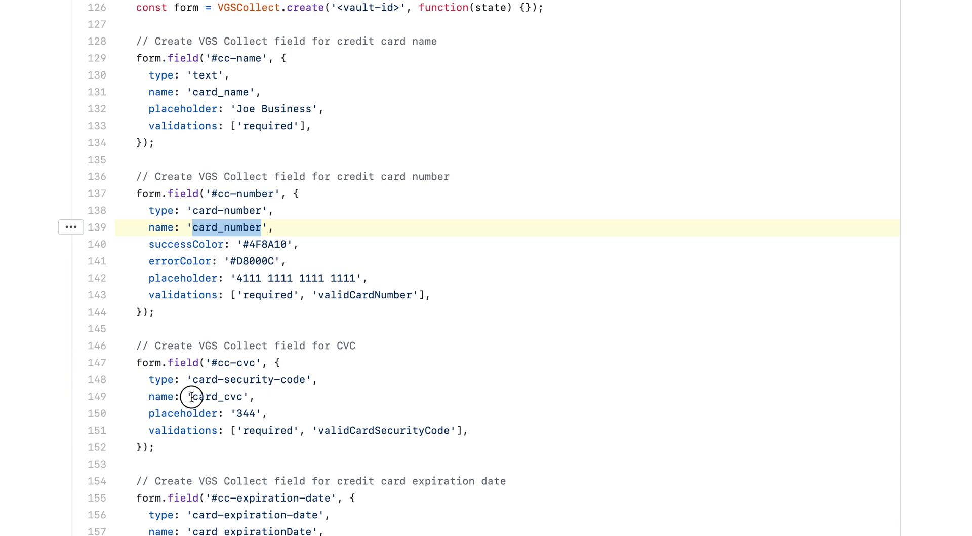
pyautogui.moveTo(192, 396); pyautogui.dragTo(243, 397)
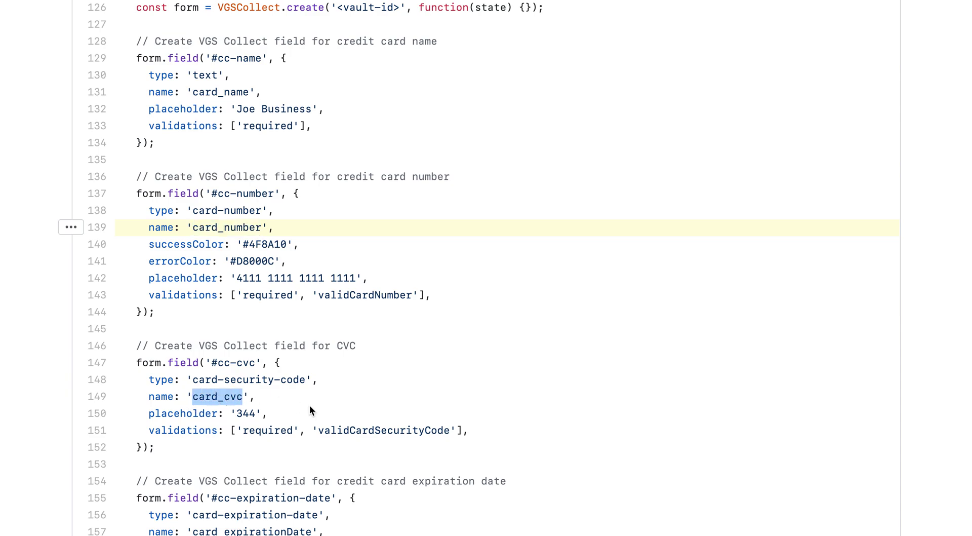
pyautogui.scroll(-6, 309, 405)
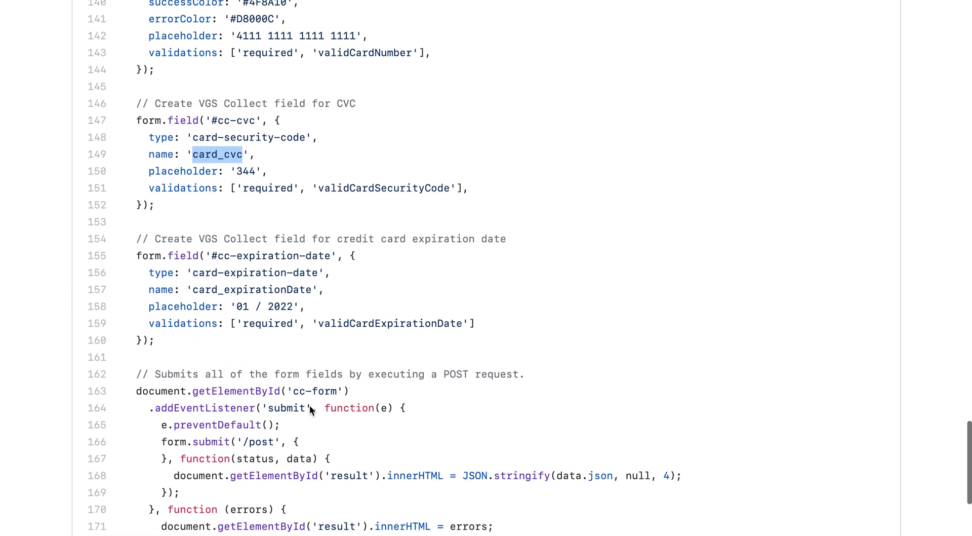
pyautogui.scroll(-2, 309, 405)
pyautogui.moveTo(244, 297); pyautogui.dragTo(274, 297)
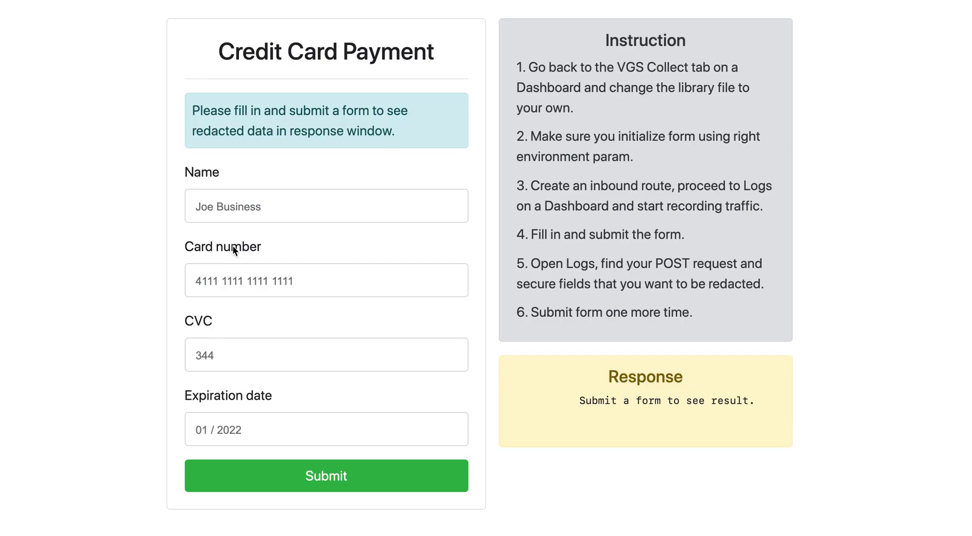
pyautogui.click(233, 208)
pyautogui.click(253, 280)
pyautogui.write('4111 1111 11')
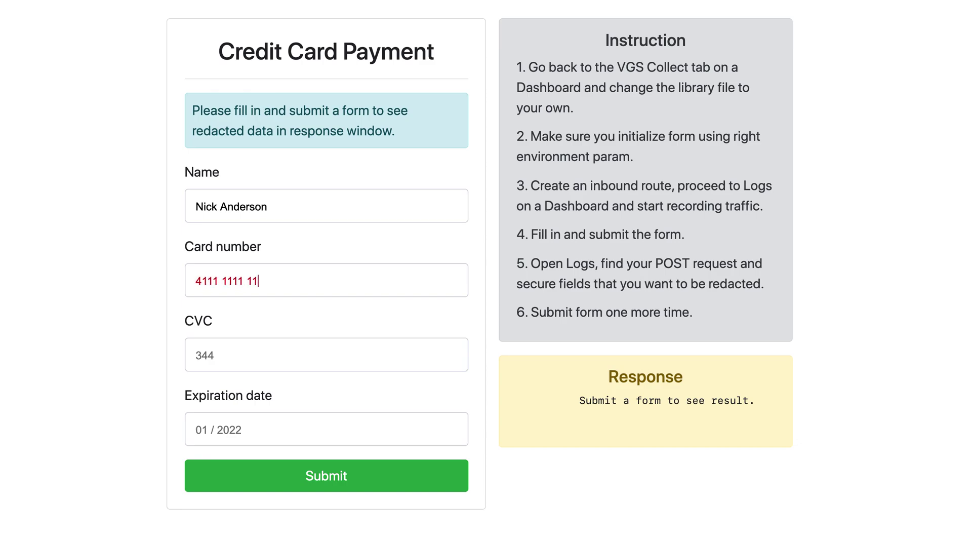
pyautogui.write('11 1111')
pyautogui.press('Tab')
pyautogui.write('737')
pyautogui.press('Tab')
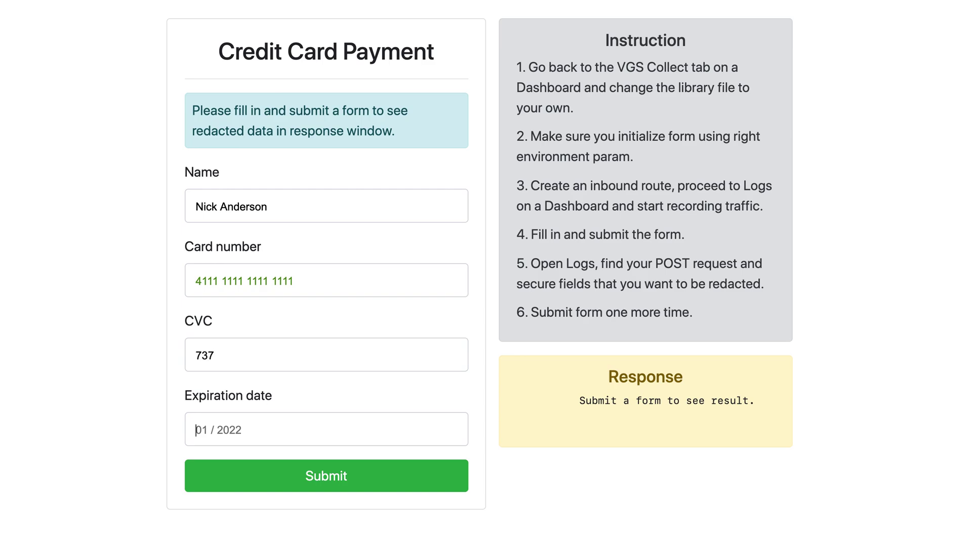
pyautogui.write('10 / 2020')
# Submit the payment form and select the returned card_cvc alias in the response
pyautogui.click(252, 471)
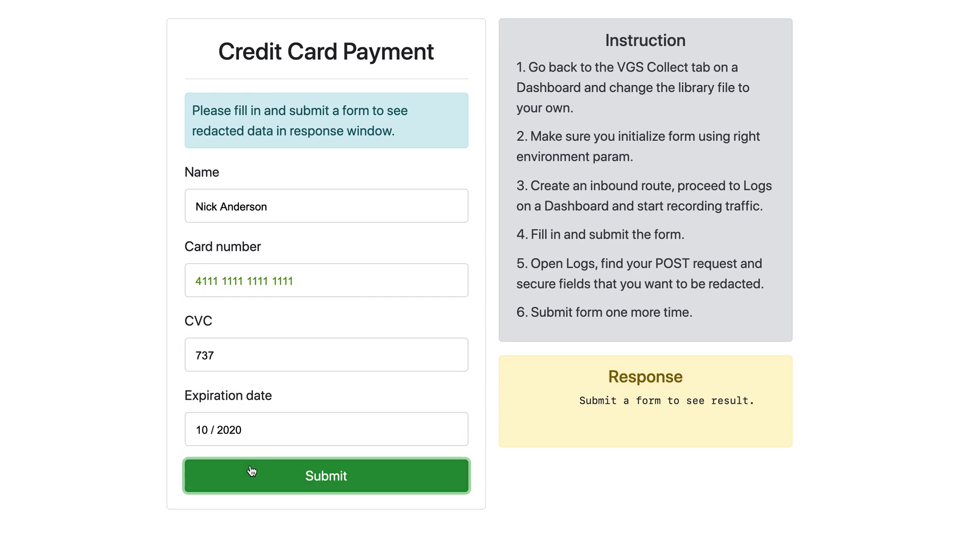
pyautogui.hscroll(2, 630, 428)
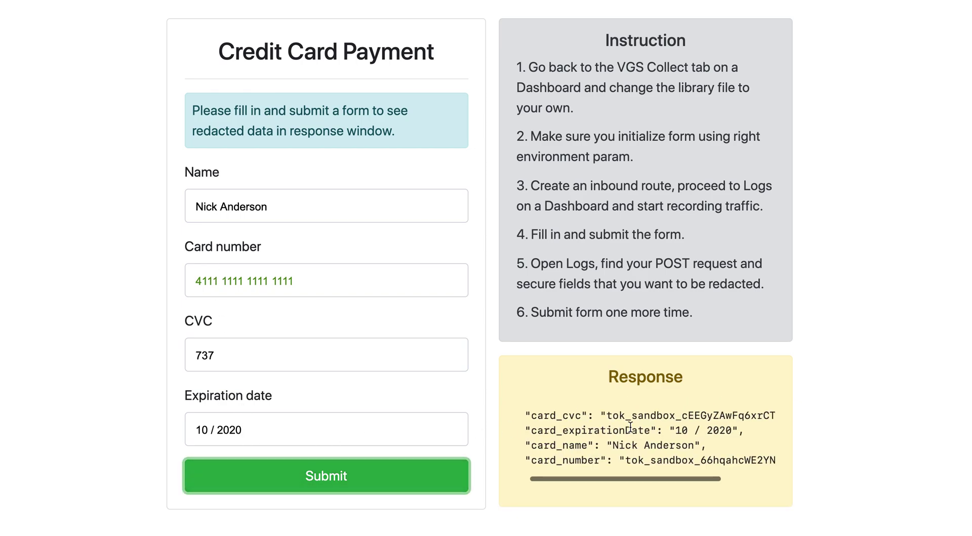
pyautogui.doubleClick(653, 414)
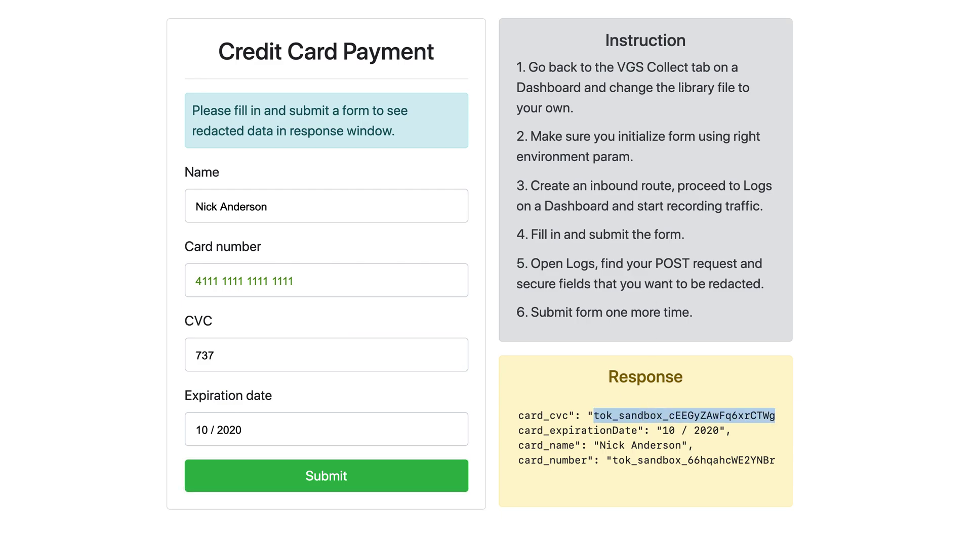
# Paste the card_cvc alias into the cvc value of the Postman request body
pyautogui.press('super+Tab')
pyautogui.press('Tab')
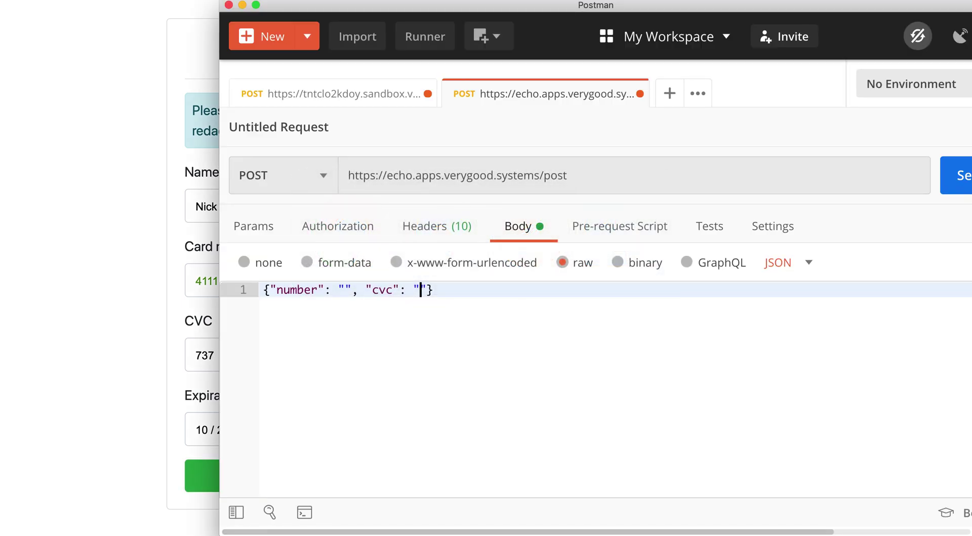
pyautogui.click(421, 290)
pyautogui.press('super+v')
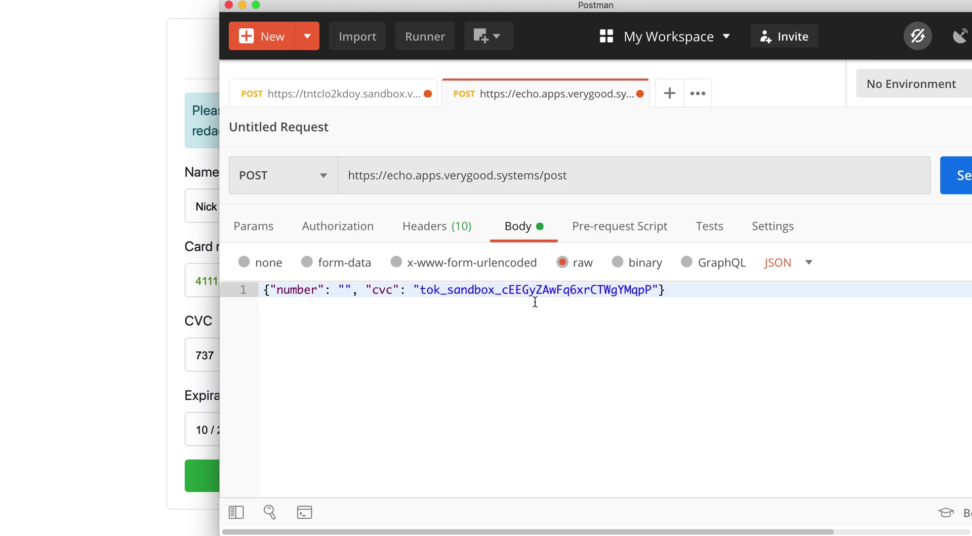
# Copy the card_number alias into the body's number value and send the request
pyautogui.press('super+Tab')
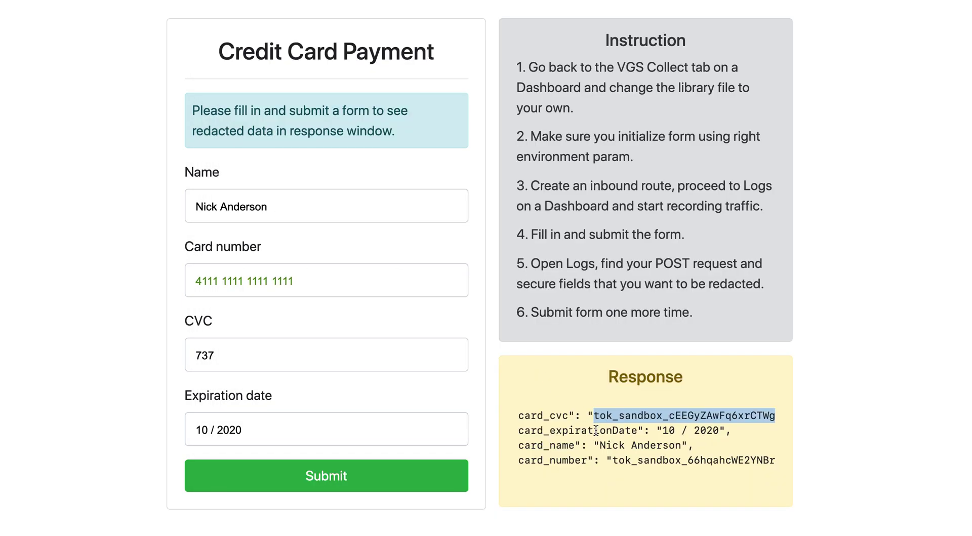
pyautogui.click(624, 460)
pyautogui.doubleClick(624, 459)
pyautogui.press('super+c')
pyautogui.press('super+Tab')
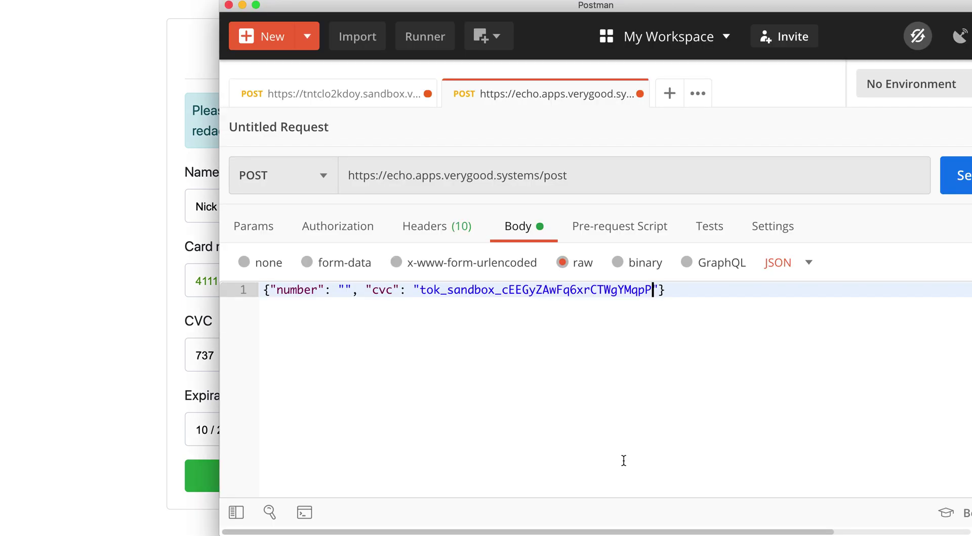
pyautogui.click(342, 289)
pyautogui.press('super+v')
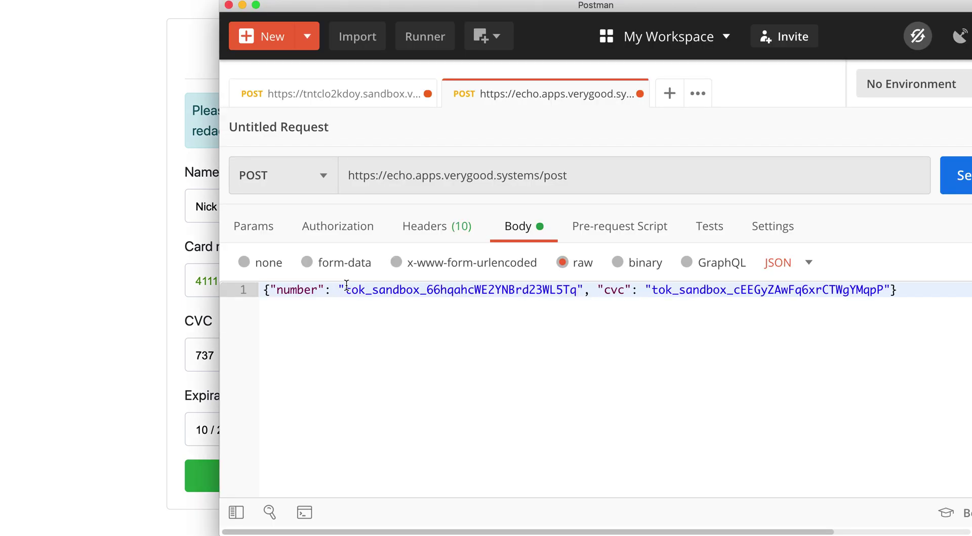
pyautogui.click(951, 184)
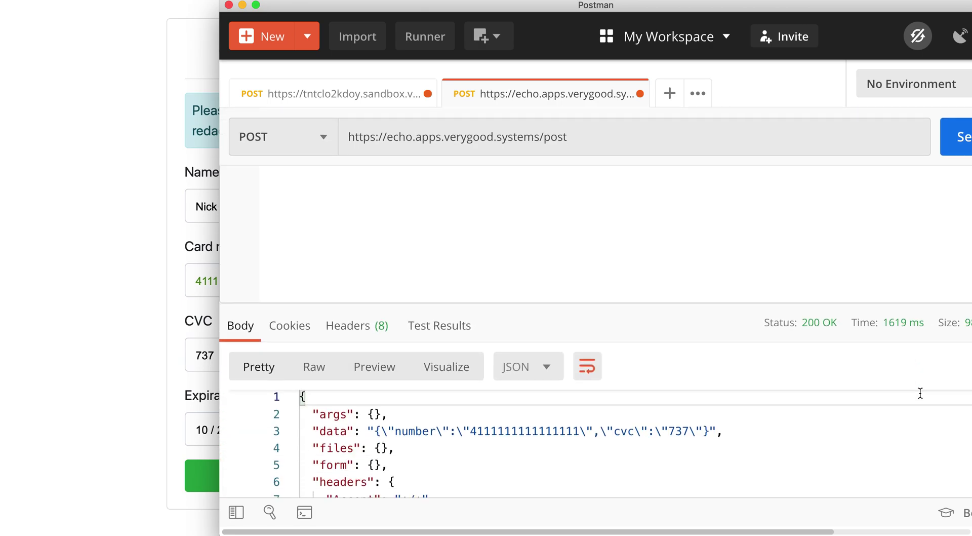
pyautogui.doubleClick(558, 439)
pyautogui.doubleClick(679, 437)
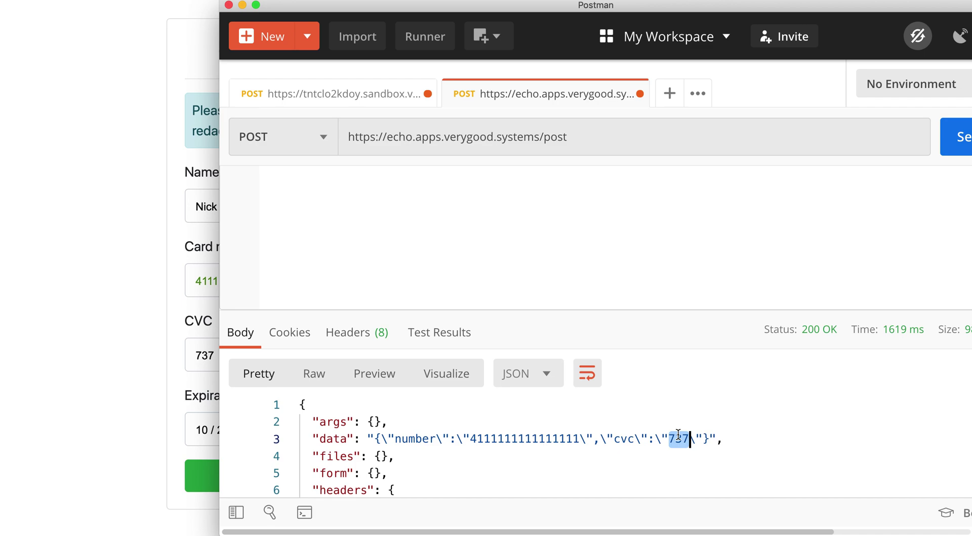